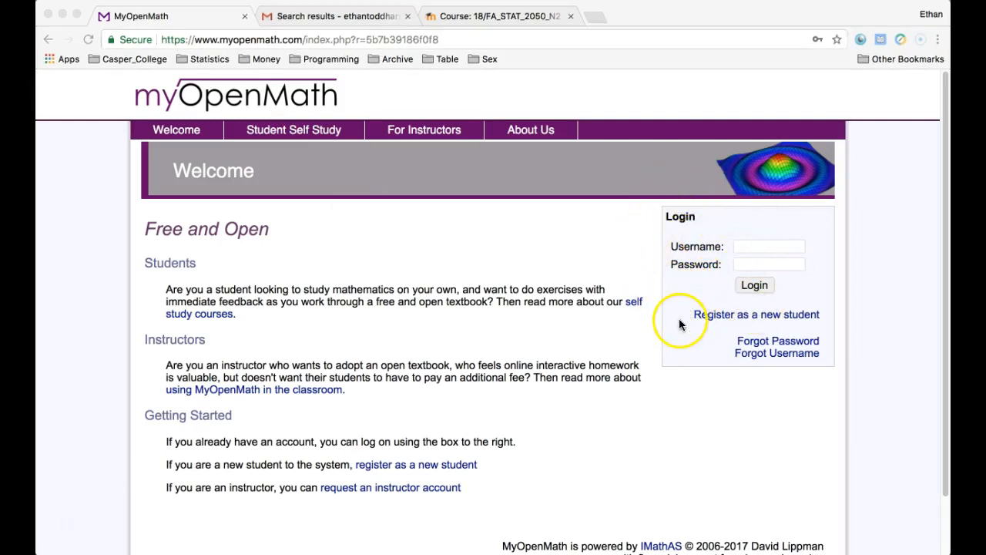
Start New Student Signup with a username (adjusted after a conflict) and matching password entered twice
click(729, 318)
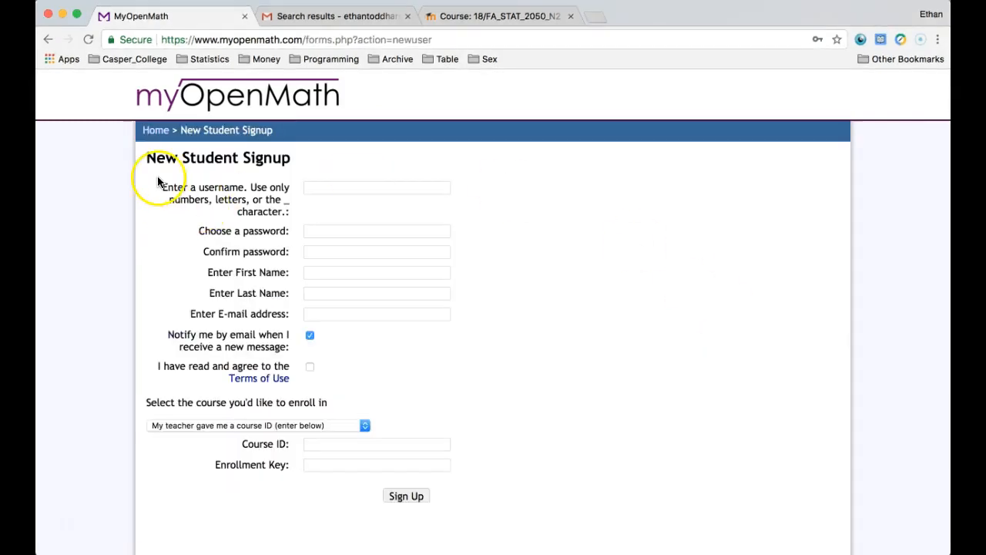
click(329, 185)
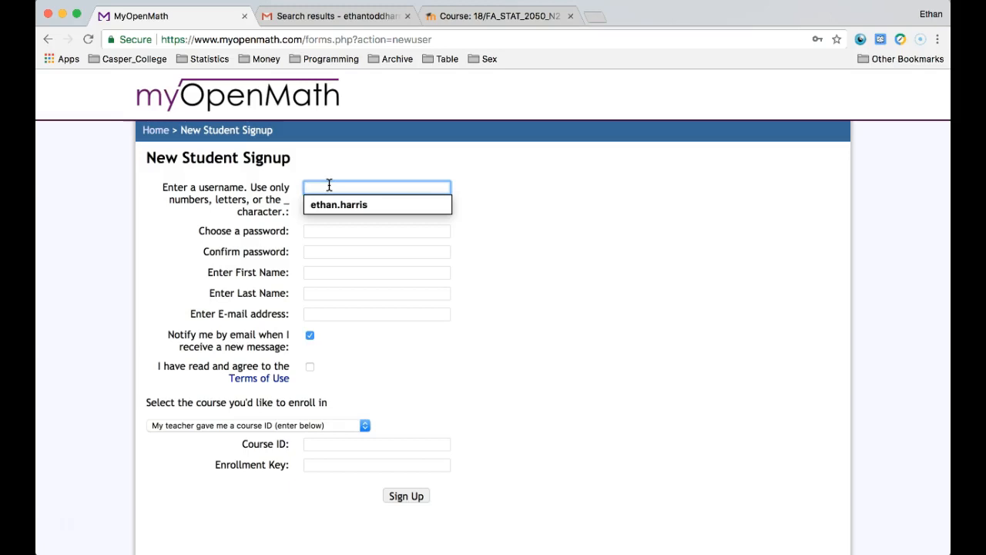
text(harris)
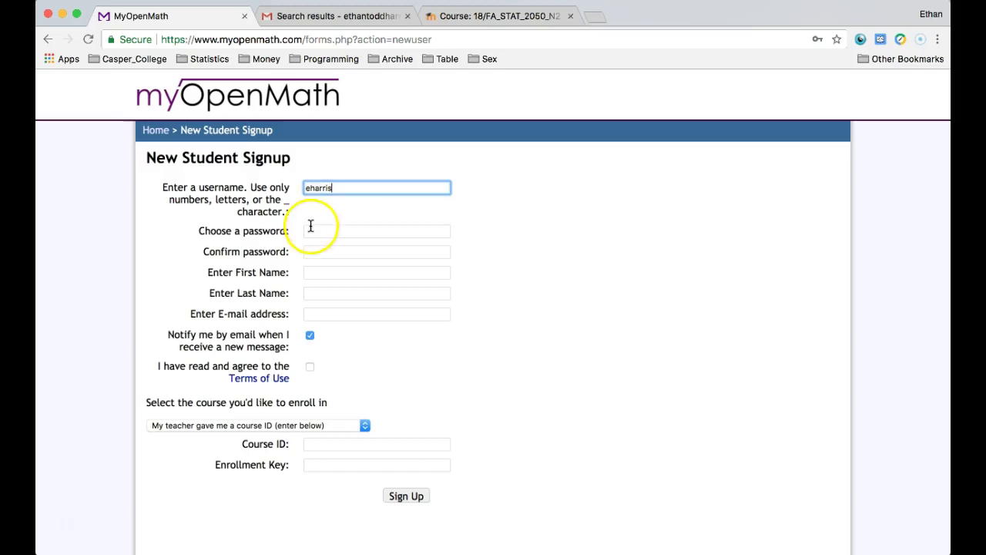
click(310, 224)
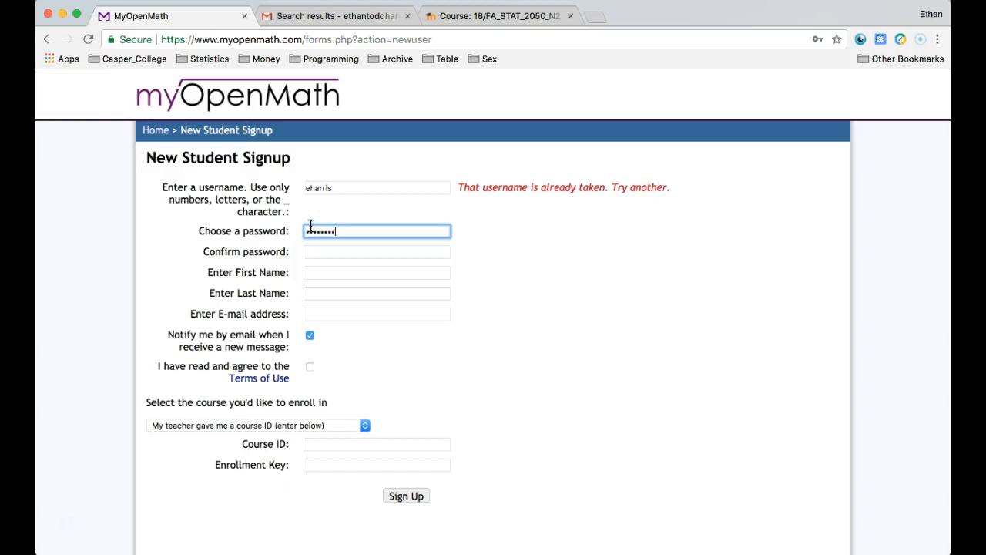
text(1)
click(309, 187)
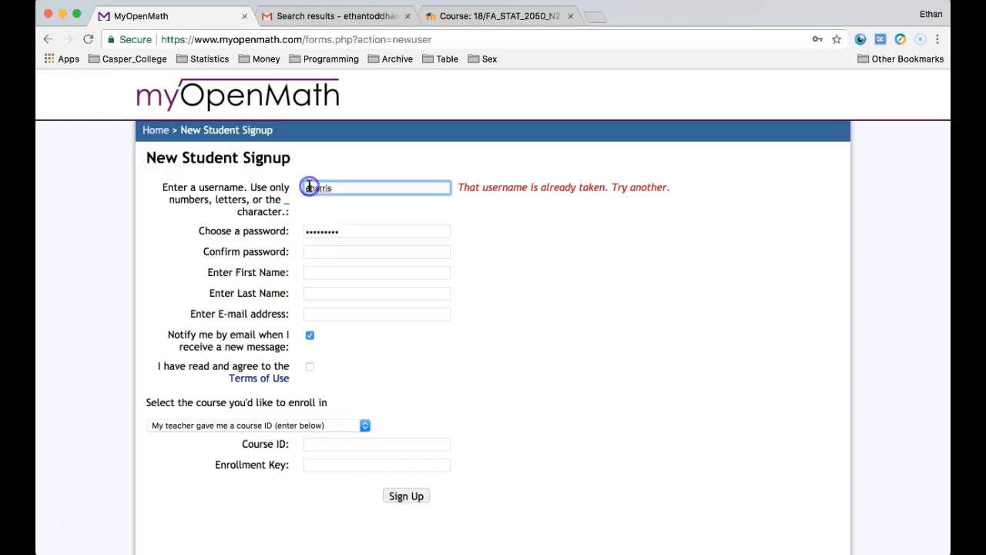
click(338, 188)
text(11)
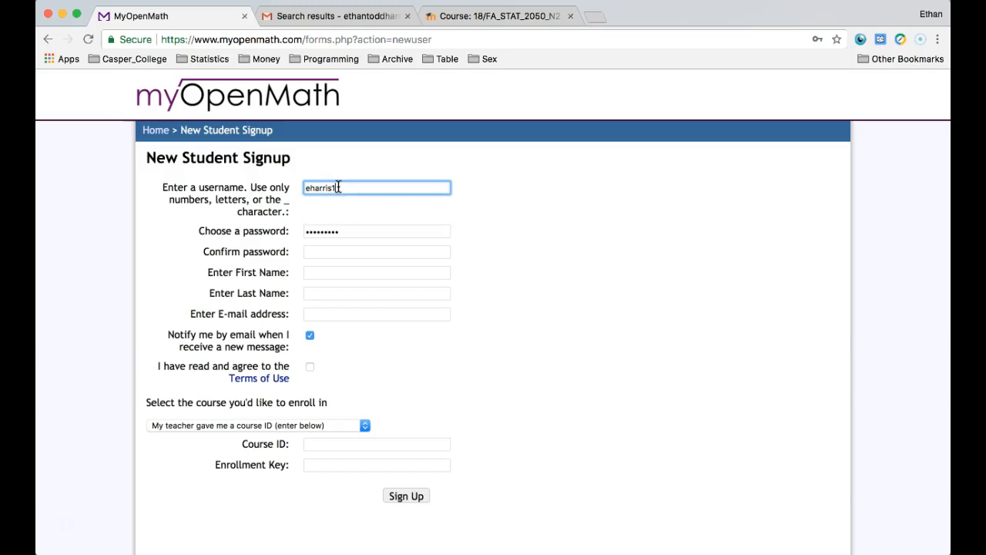
click(318, 251)
text(••••)
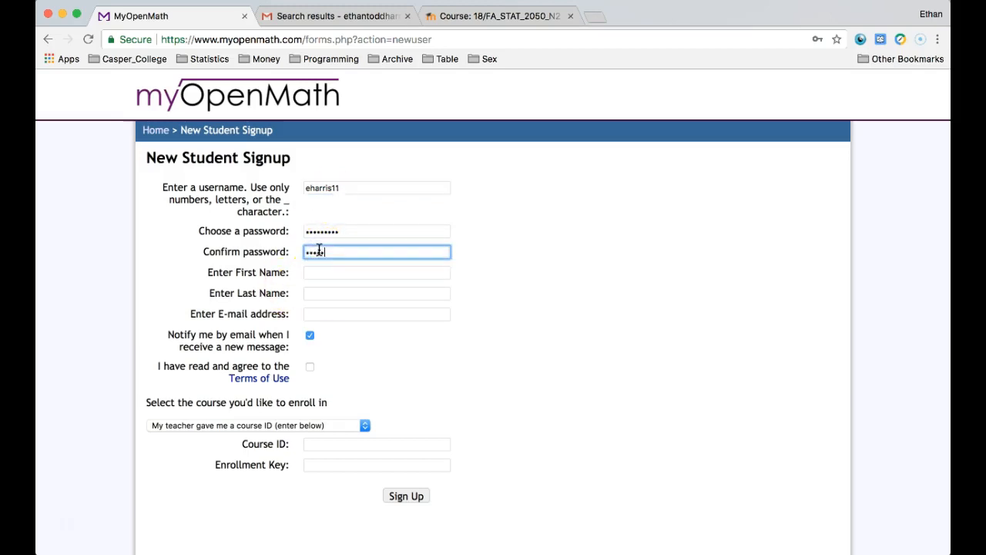
Fill in first name, last name and the suggested e-mail, with new-message e-mail notifications turned off
click(315, 273)
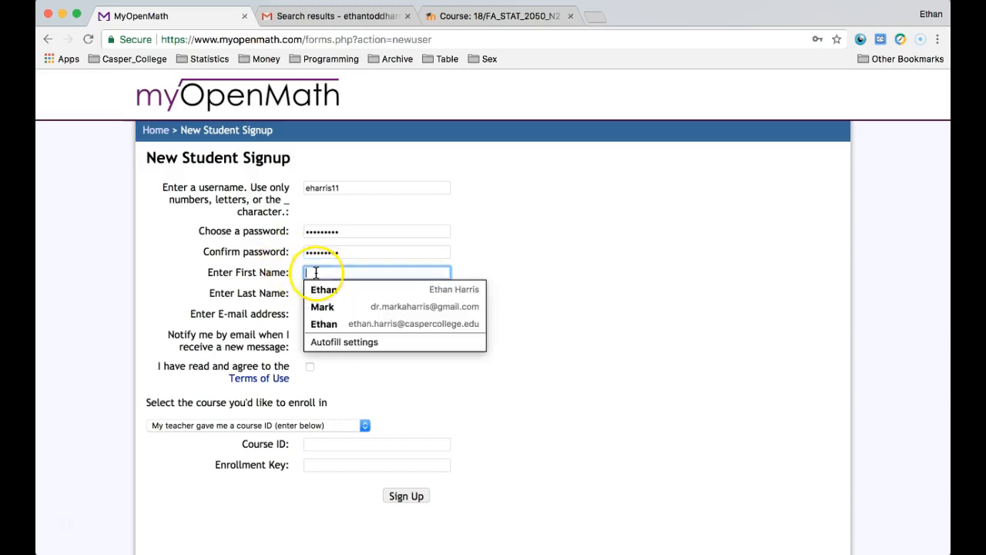
key(Tab)
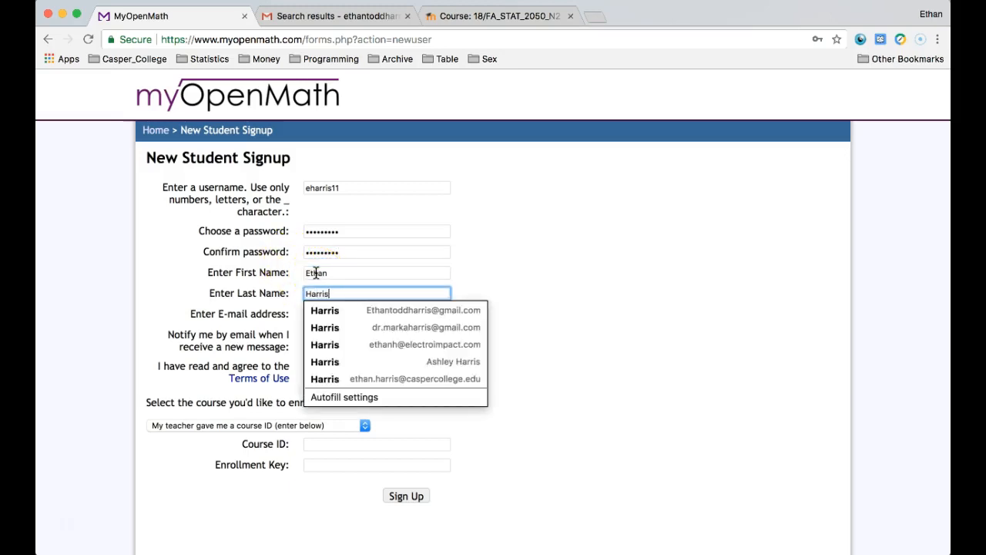
key(Escape)
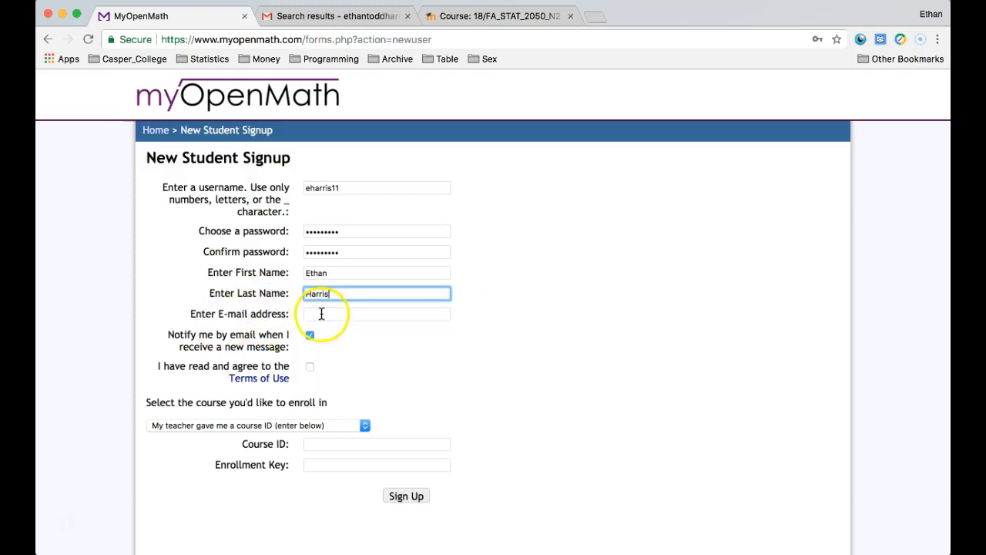
click(321, 314)
text(e.e)
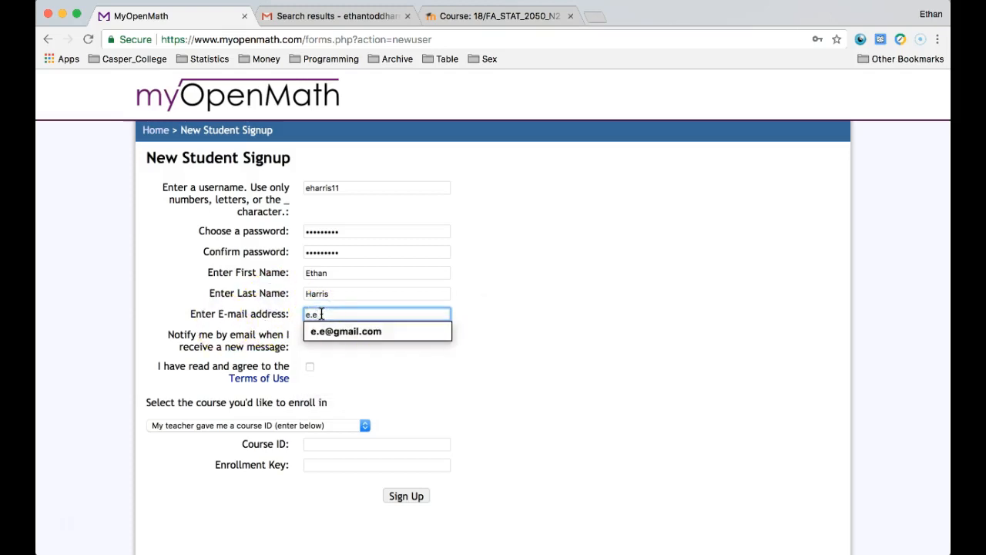
click(331, 331)
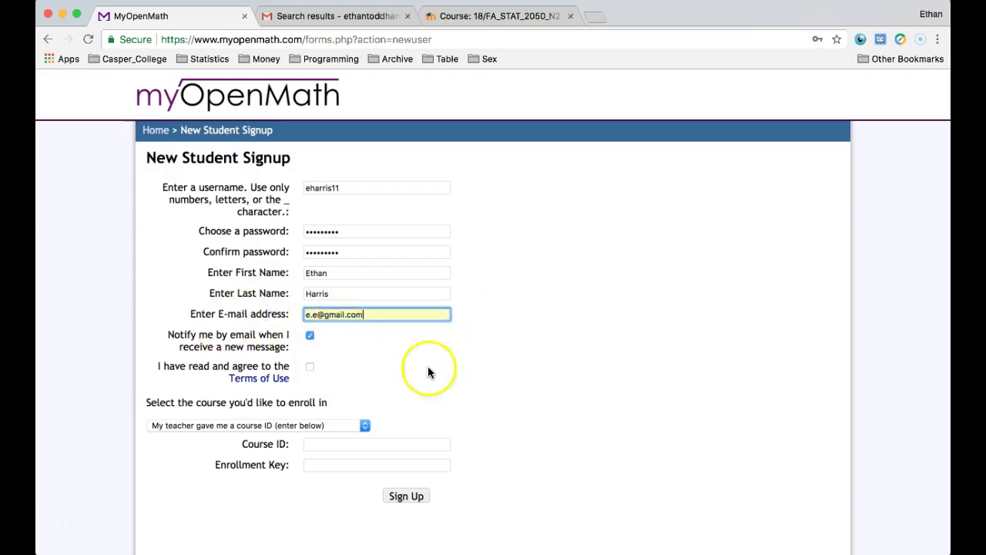
click(310, 337)
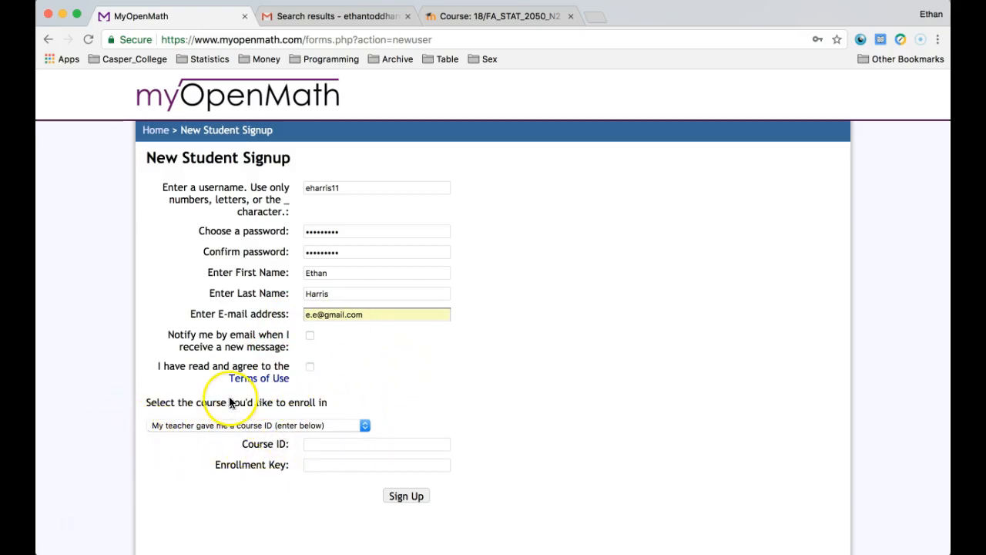
Copy the course ID from the Moodle course page into the signup form's Course ID field
click(508, 16)
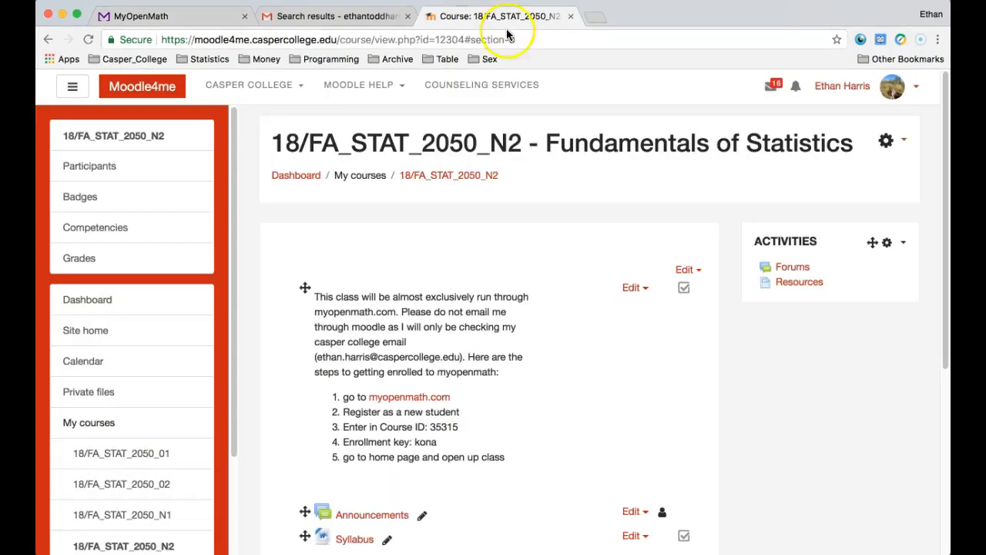
scroll(529, 410, down, 3)
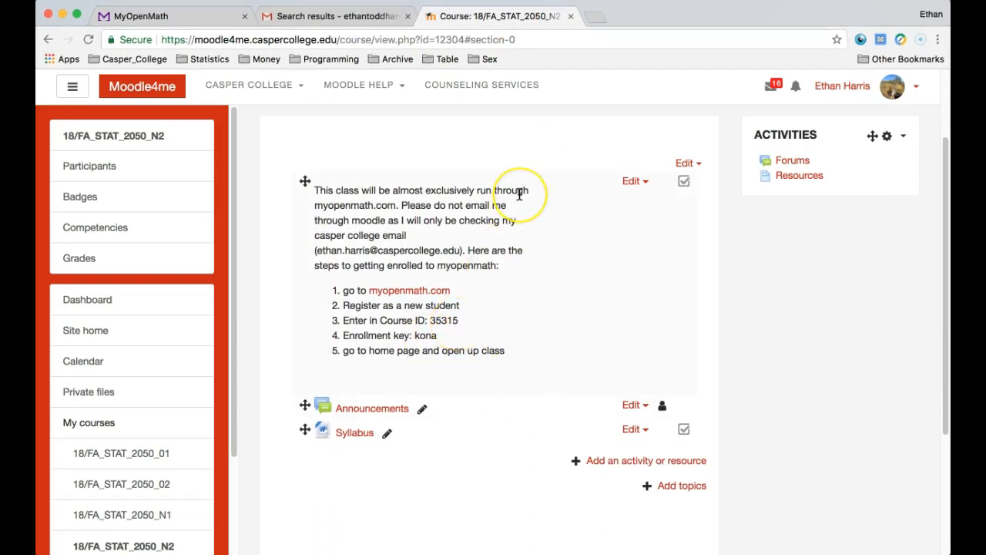
scroll(519, 194, up, 3)
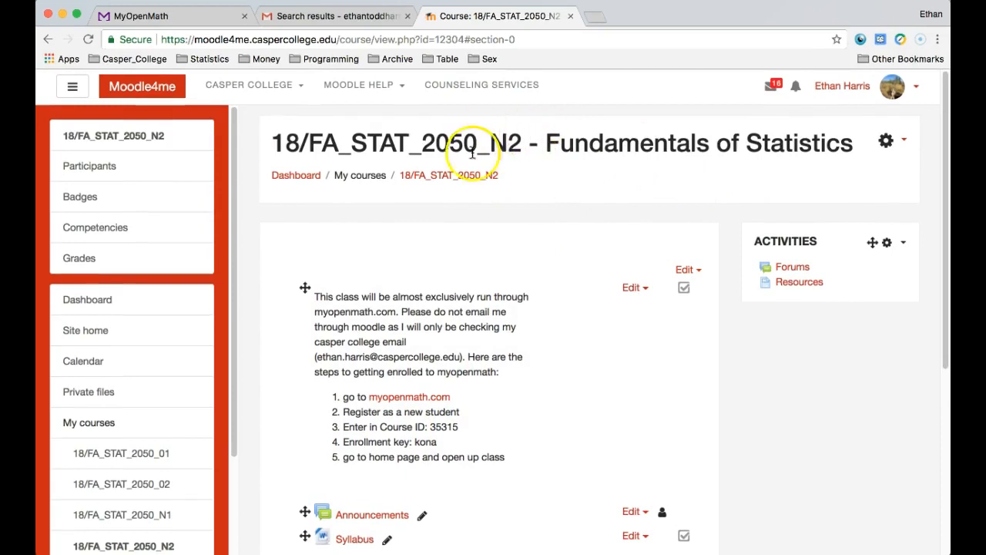
scroll(547, 232, down, 3)
drag(457, 317, 434, 317)
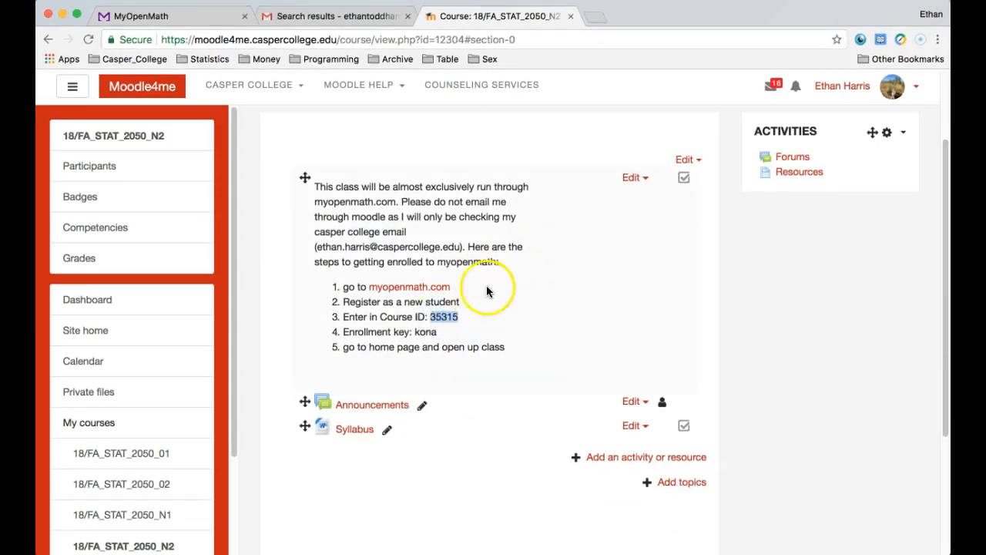
click(186, 8)
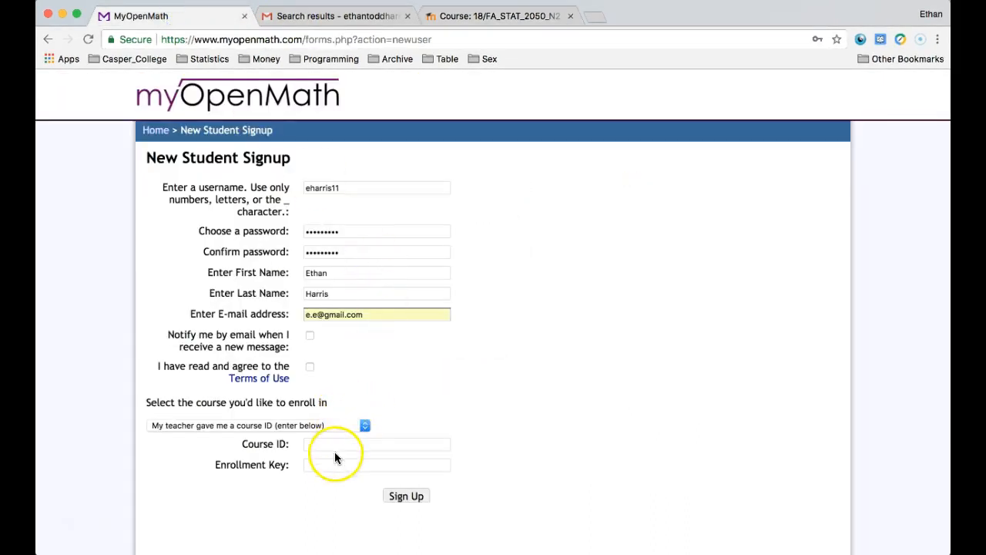
click(331, 444)
text(35315)
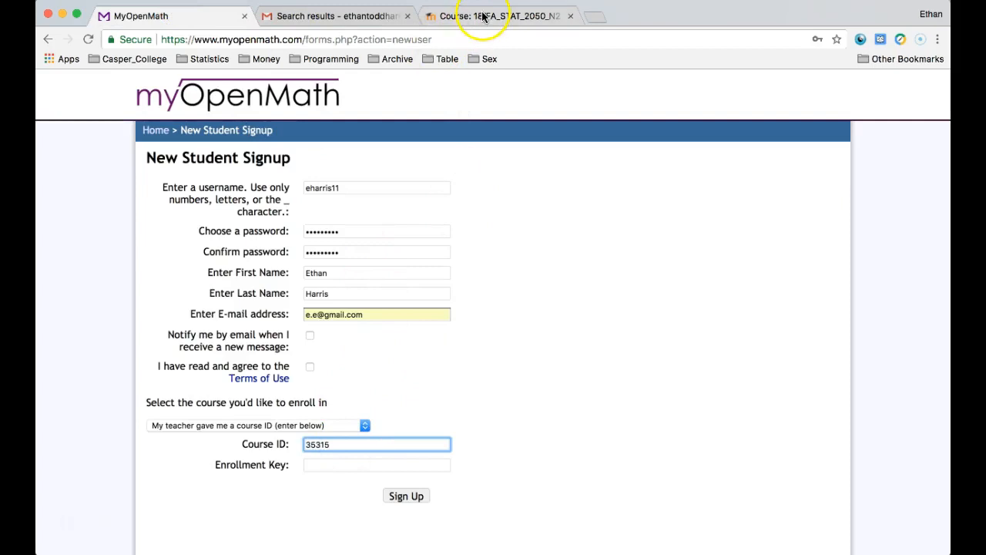
click(462, 17)
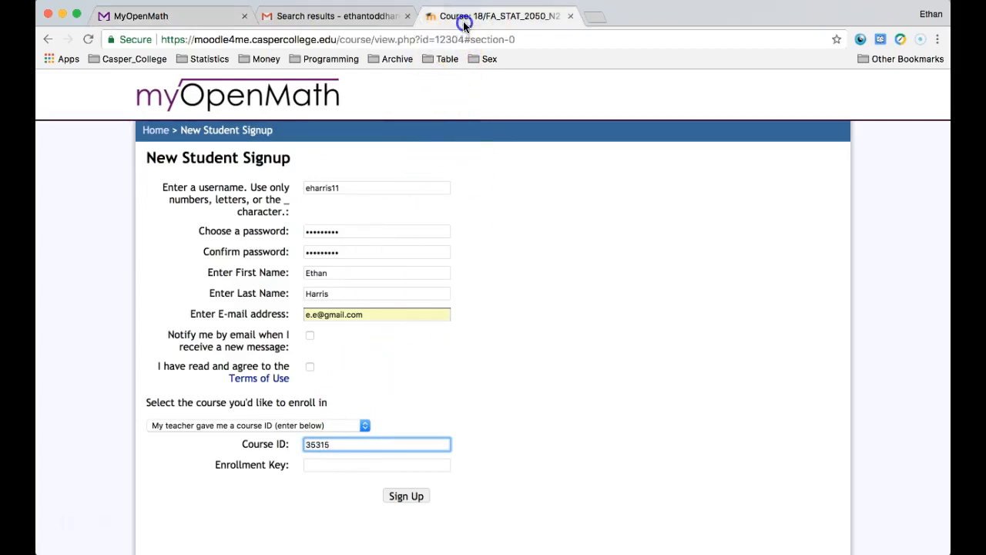
double_click(420, 332)
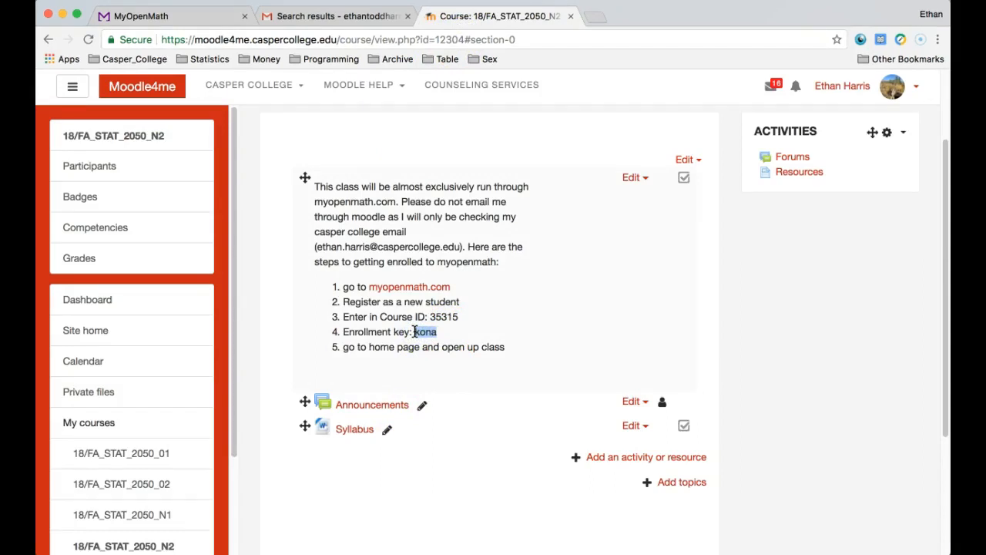
click(189, 16)
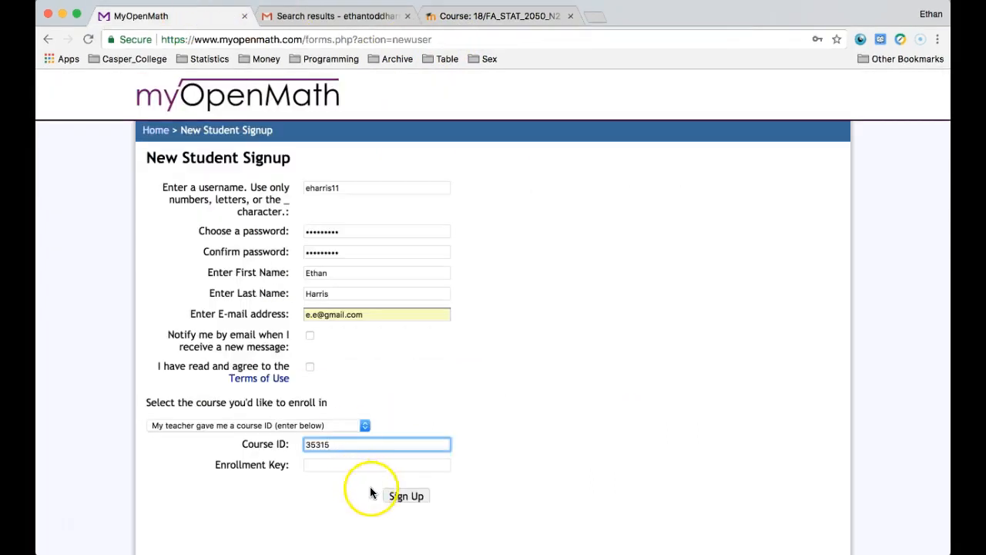
click(341, 463)
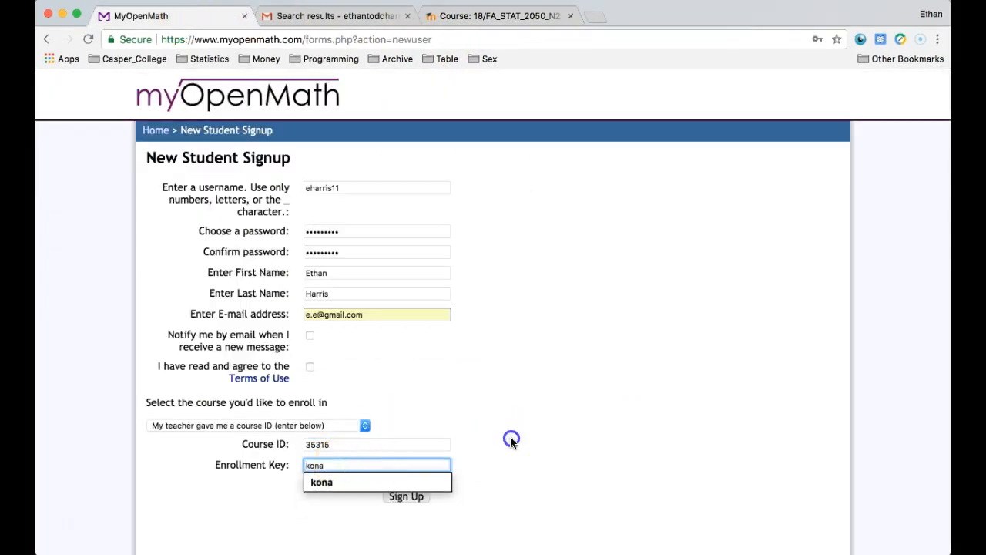
click(511, 441)
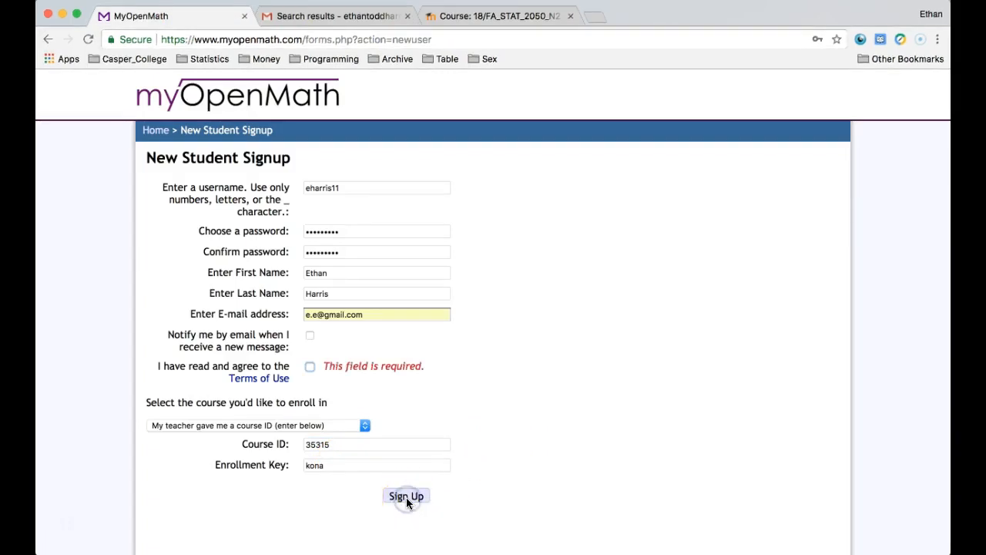
Agree to the Terms of Use after a flagged submission, then read and close the terms text
click(299, 359)
click(309, 367)
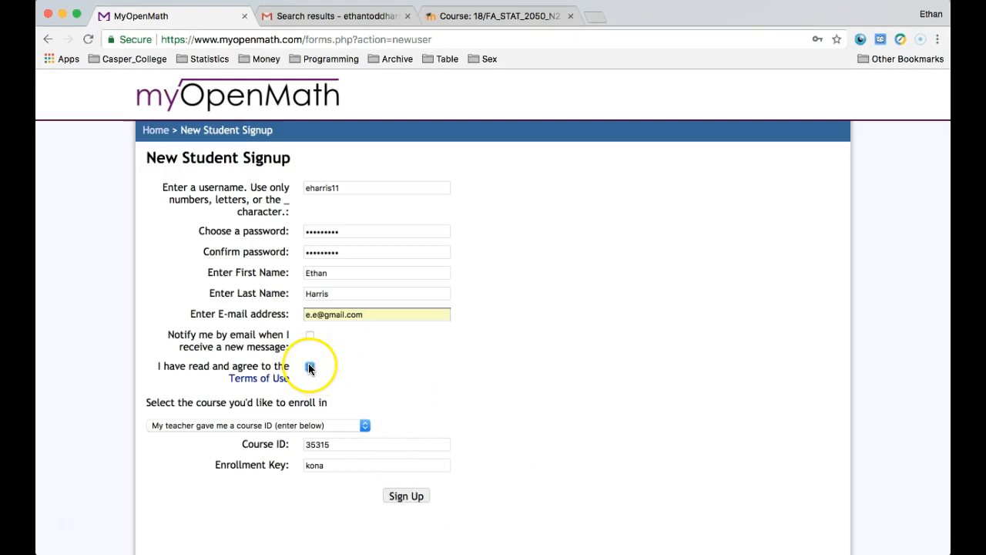
click(248, 378)
scroll(409, 330, down, 2)
scroll(408, 330, down, 5)
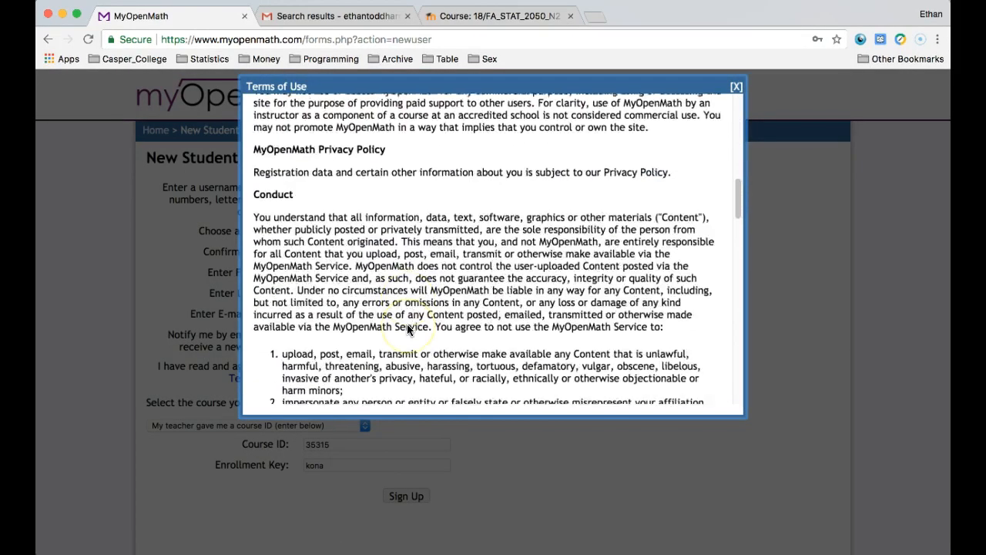
scroll(408, 330, down, 5)
scroll(408, 330, down, 5)
scroll(408, 330, down, 5)
scroll(408, 330, down, 5)
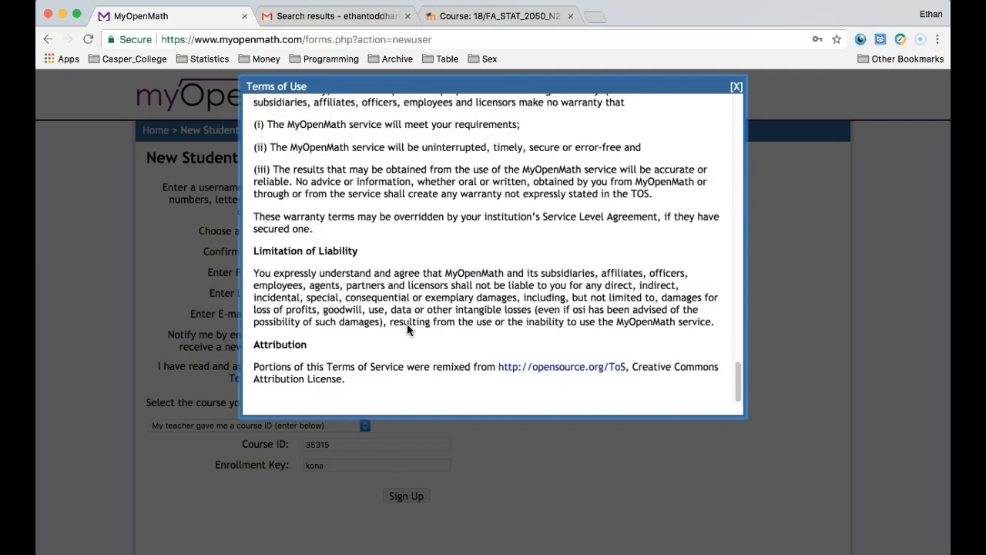
scroll(408, 330, up, 20)
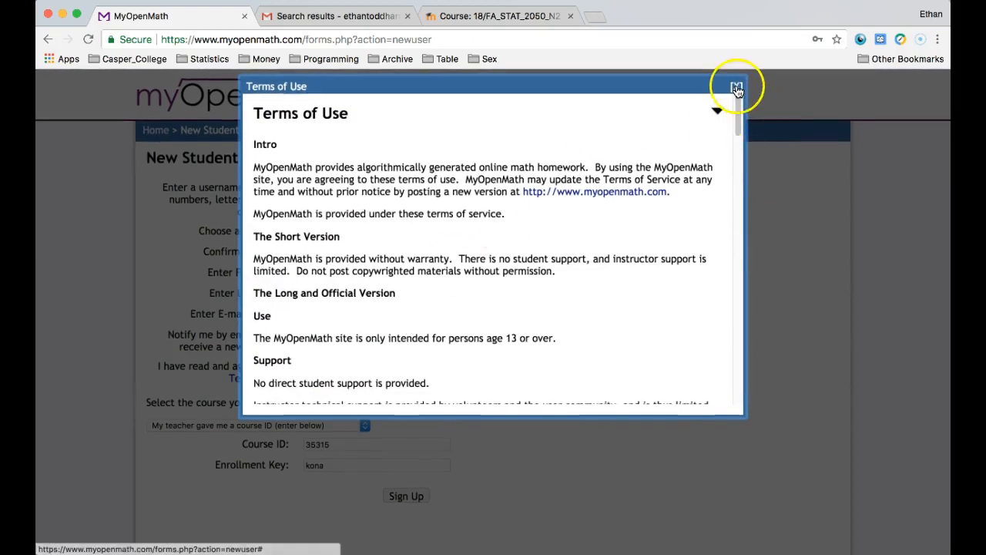
click(736, 86)
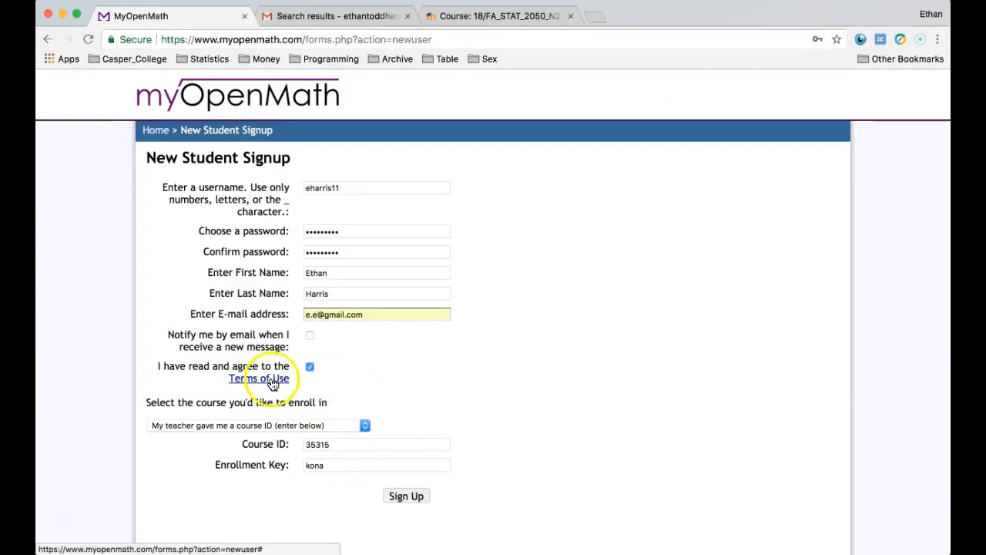
Submit the signup and create the account anyway despite the duplicate e-mail warning
click(406, 497)
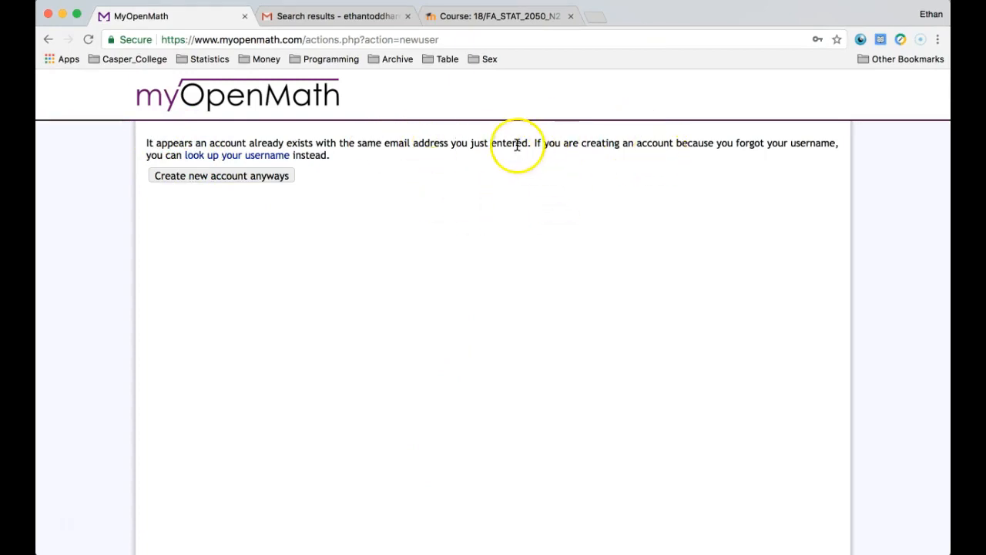
click(228, 178)
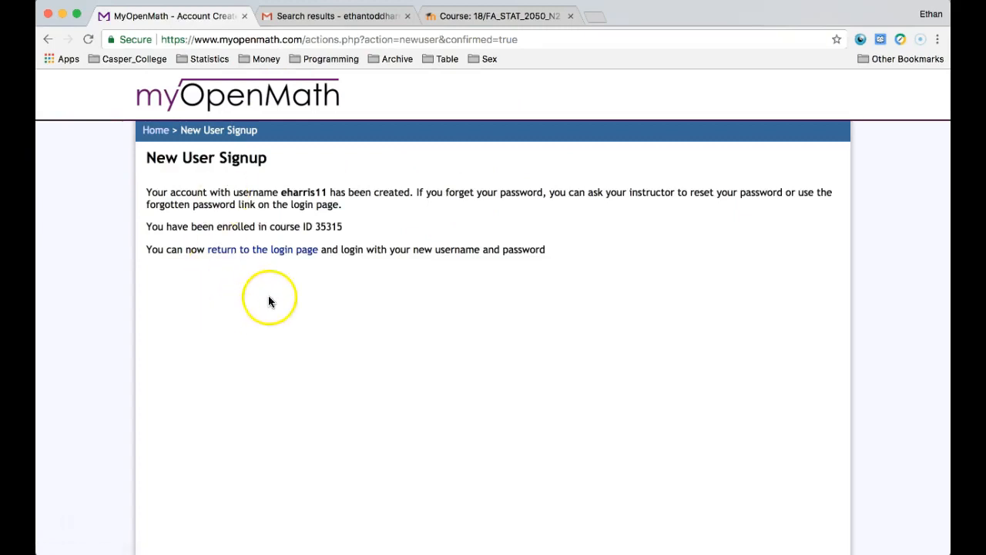
Log in from the login page with the new username and password replacing the autofilled ones
click(247, 252)
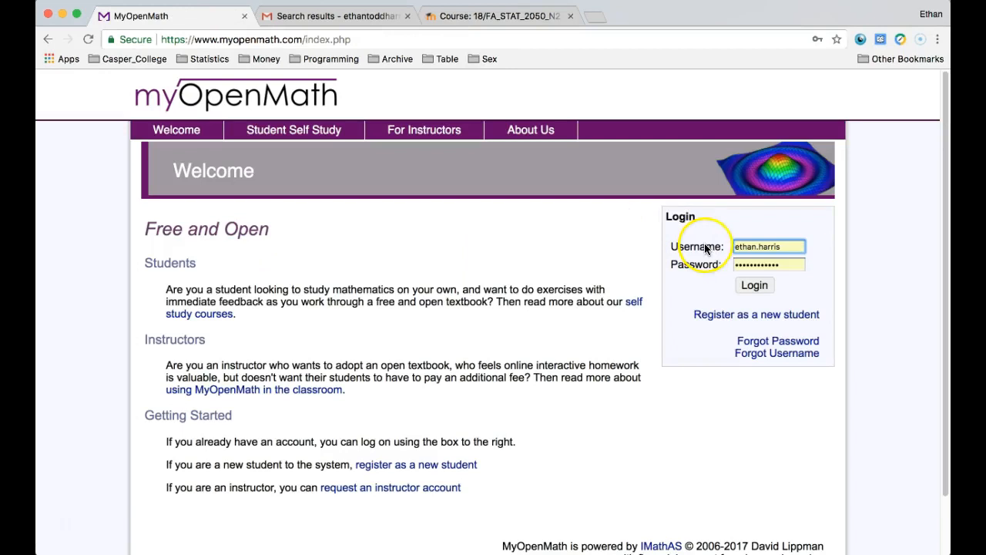
double_click(792, 245)
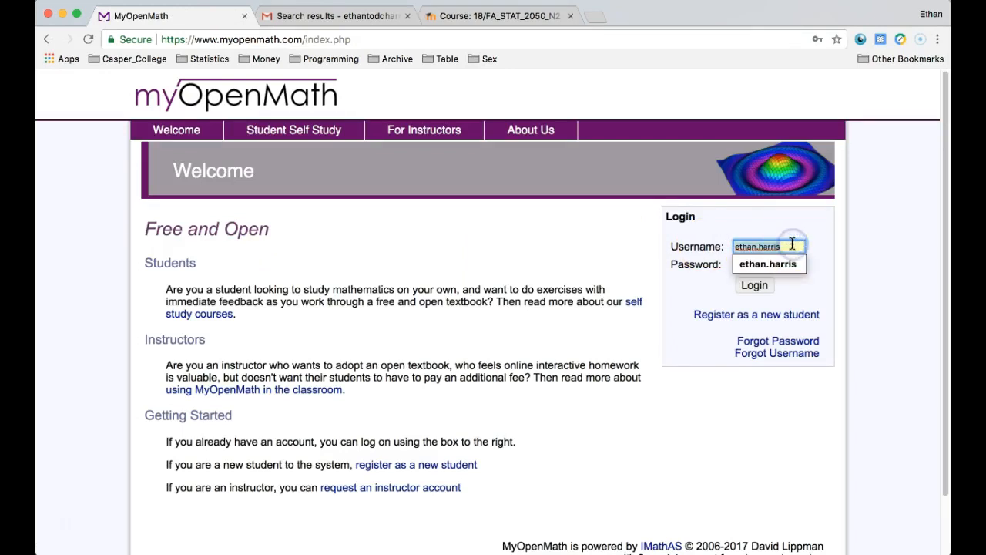
text(eha)
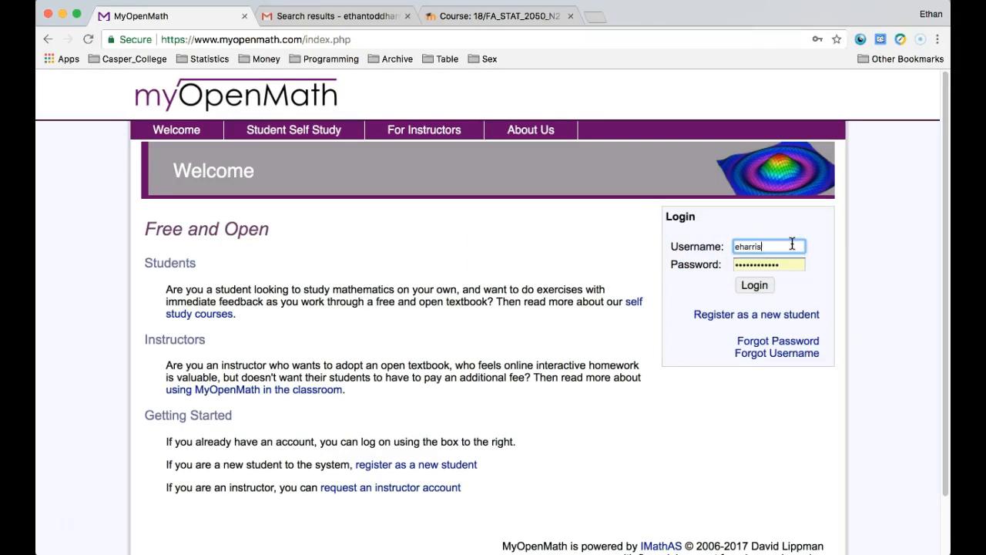
click(801, 265)
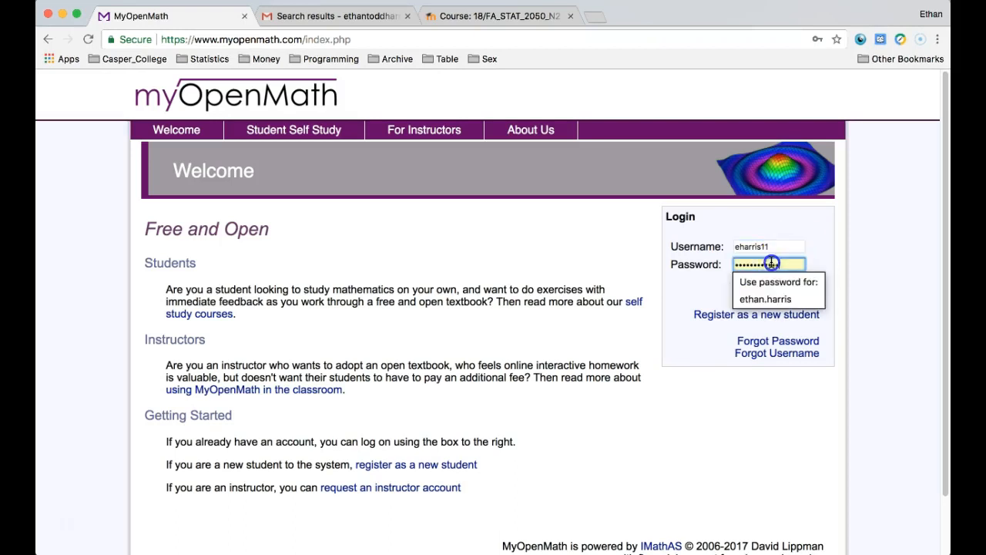
click(698, 265)
text(a*******)
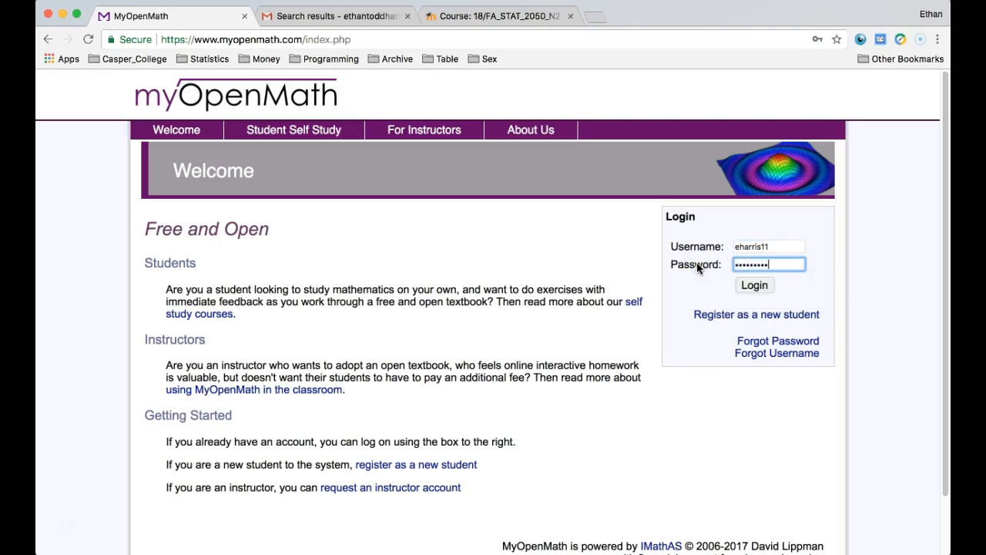
click(747, 291)
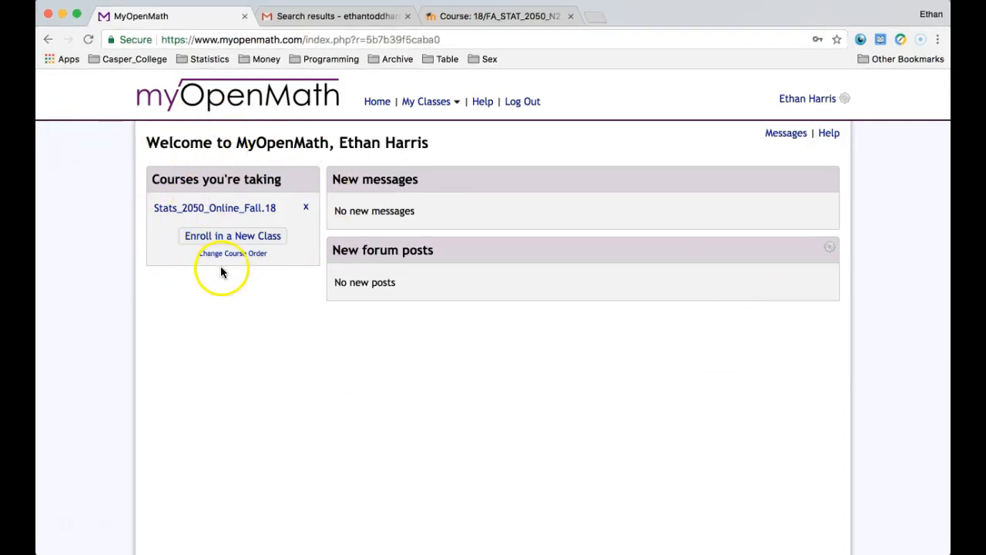
Enter the Stats_2050_Online_Fall.18 course and collapse Section 1: Sampling and Data
click(223, 216)
click(210, 214)
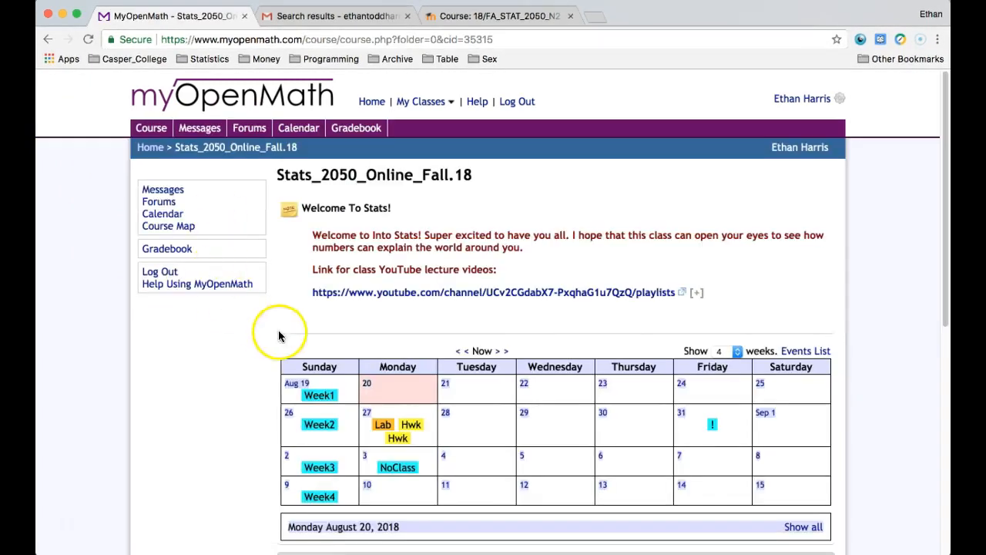
scroll(245, 381, down, 5)
scroll(247, 380, down, 2)
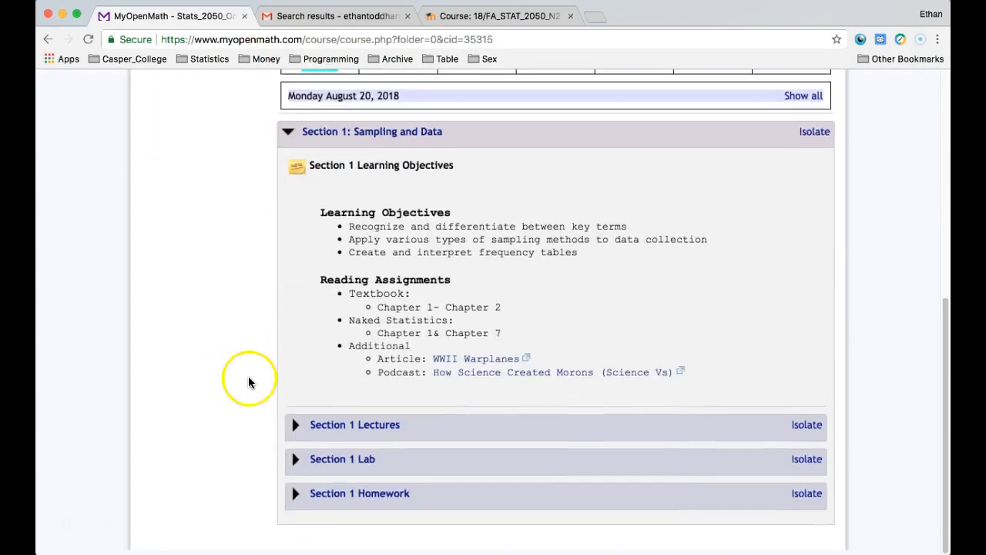
click(287, 132)
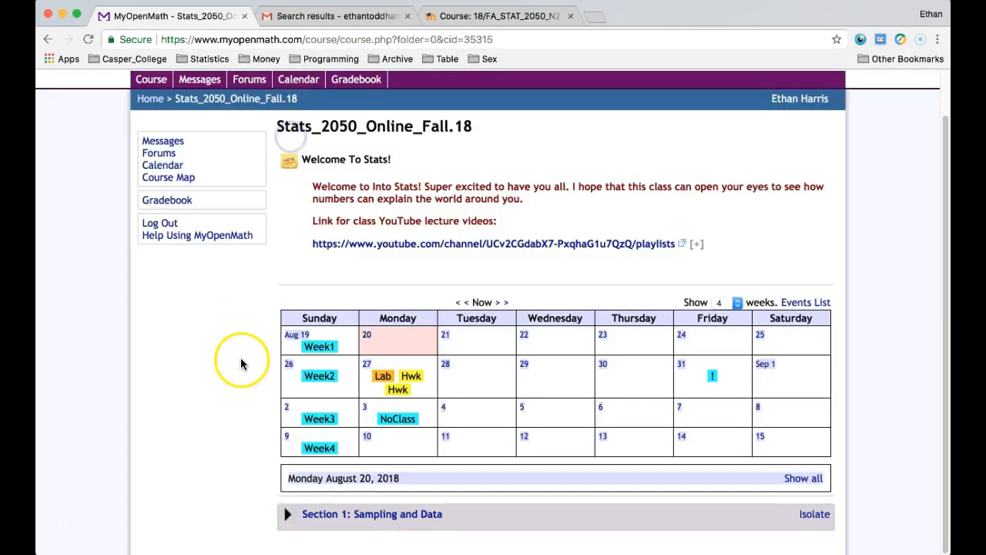